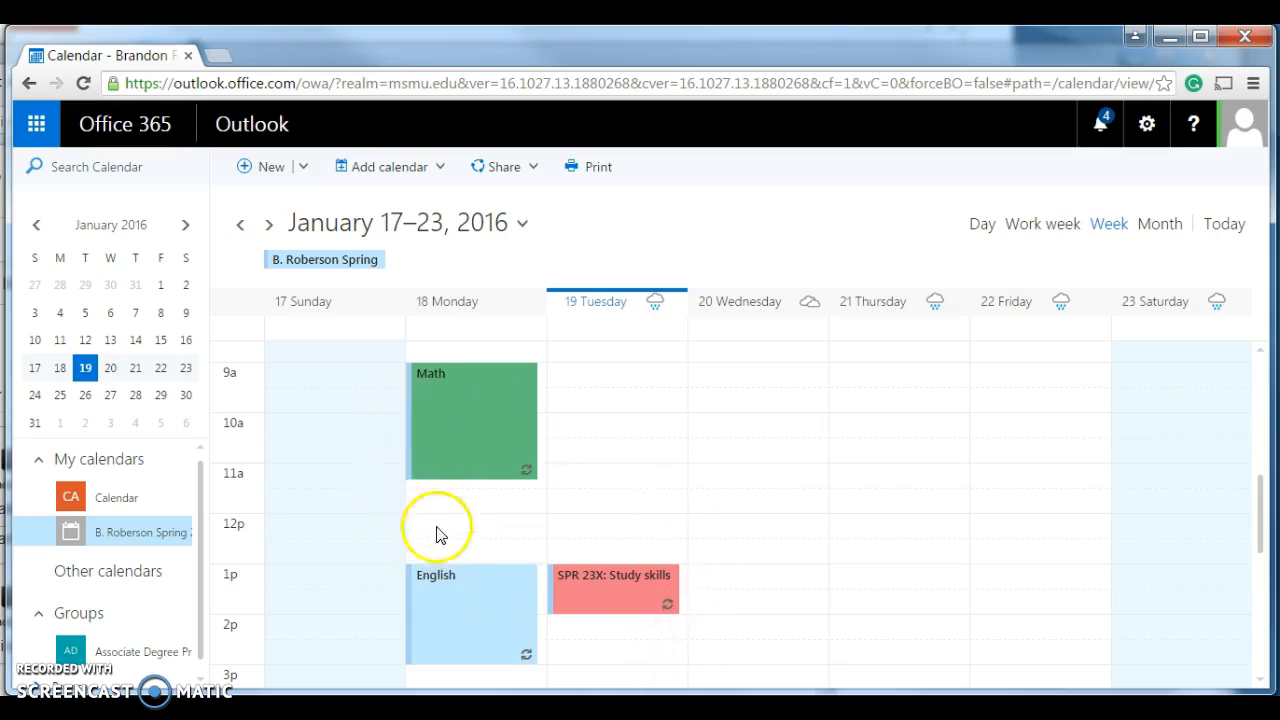
- Review the category management list for the Monday Math event, and close it without changing any category
right_click(516, 416)
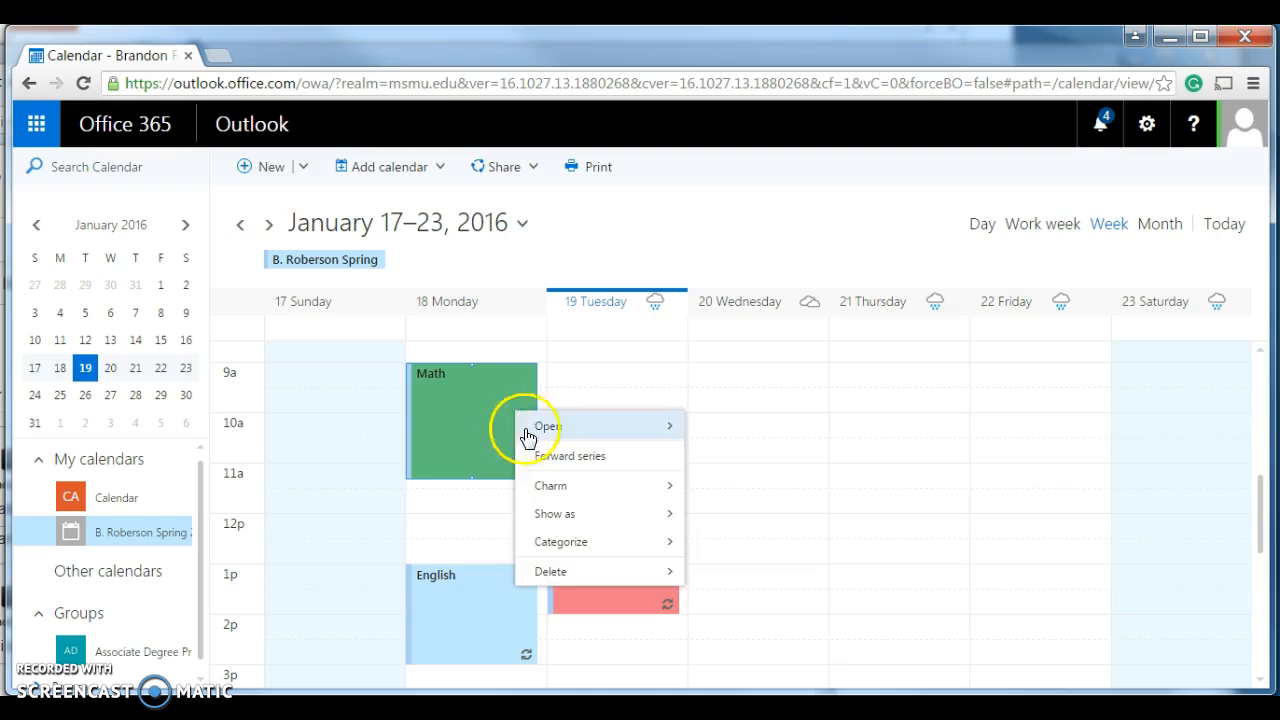
mouse_move(578, 542)
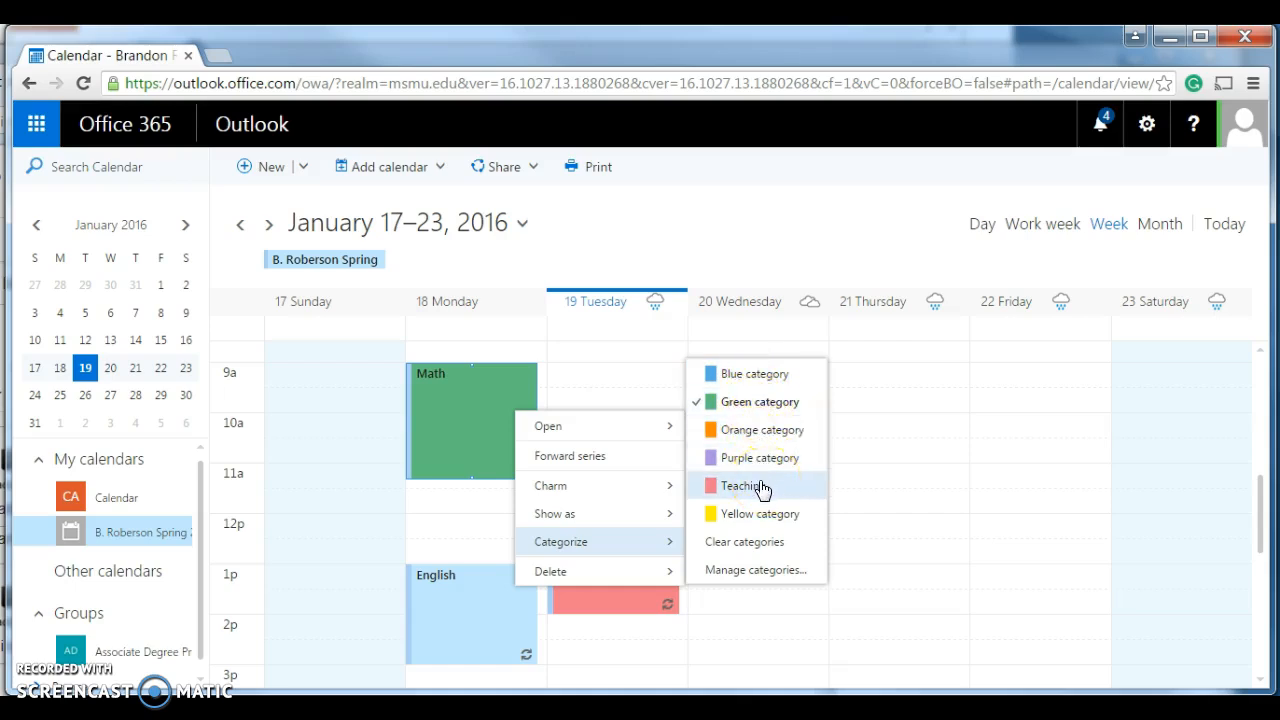
left_click(742, 572)
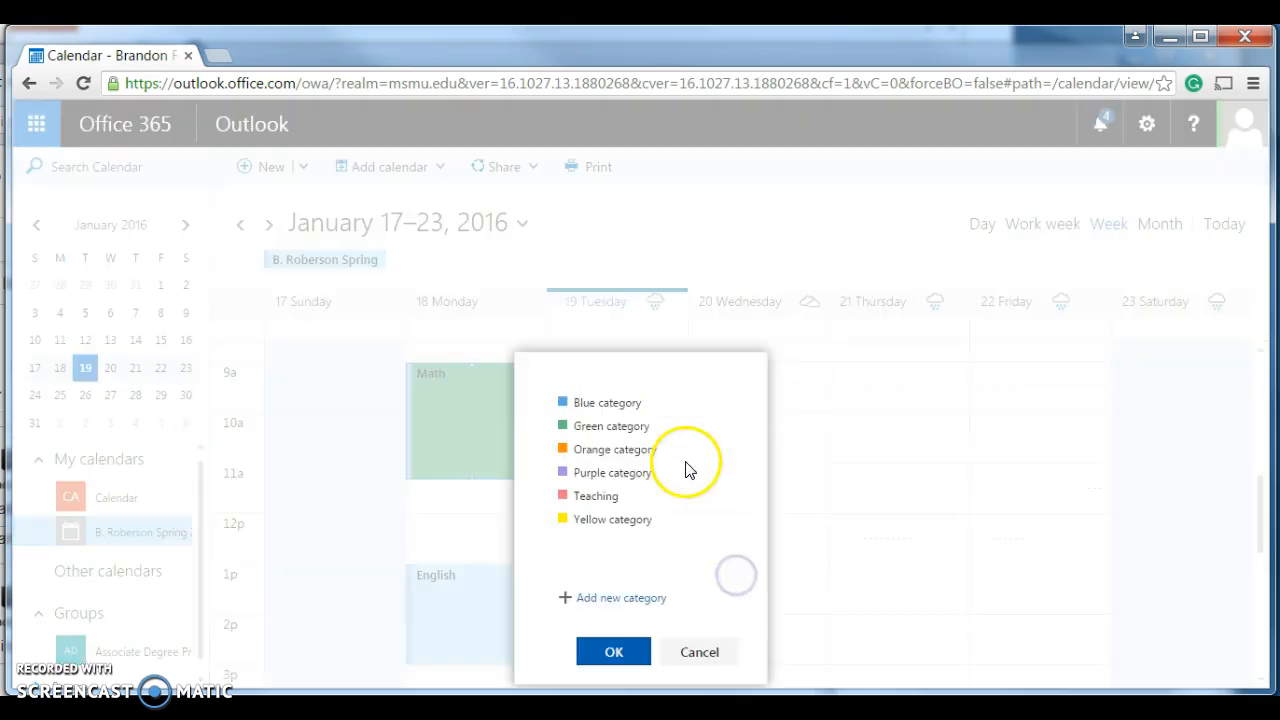
left_click(638, 654)
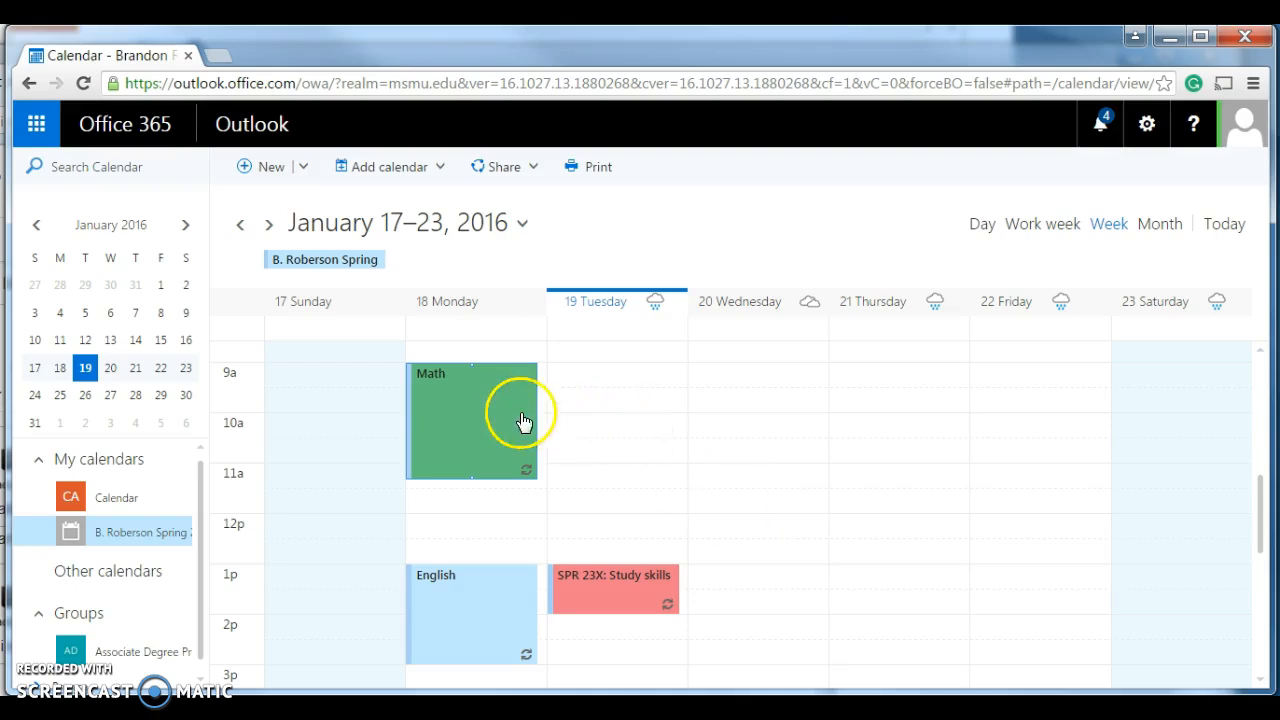
- Start an all-day event titled "MAth quiz 1" on Monday, February 1, 2016
left_click(268, 225)
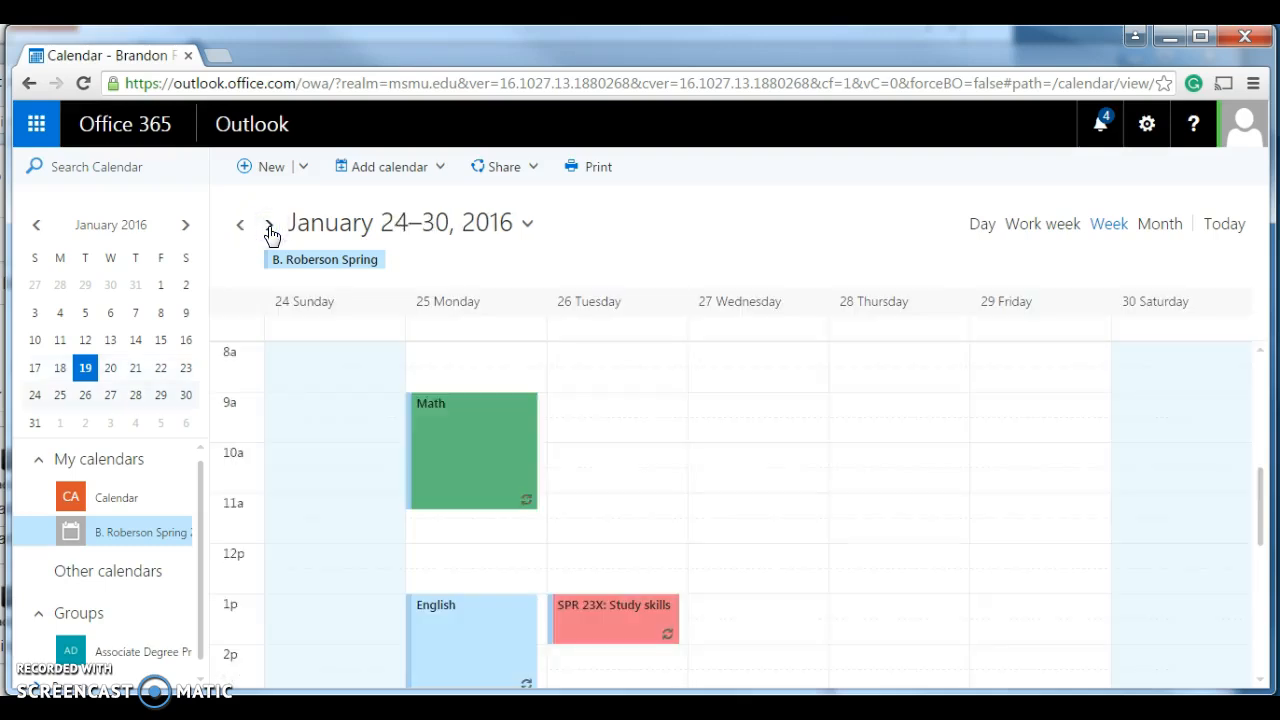
left_click(268, 225)
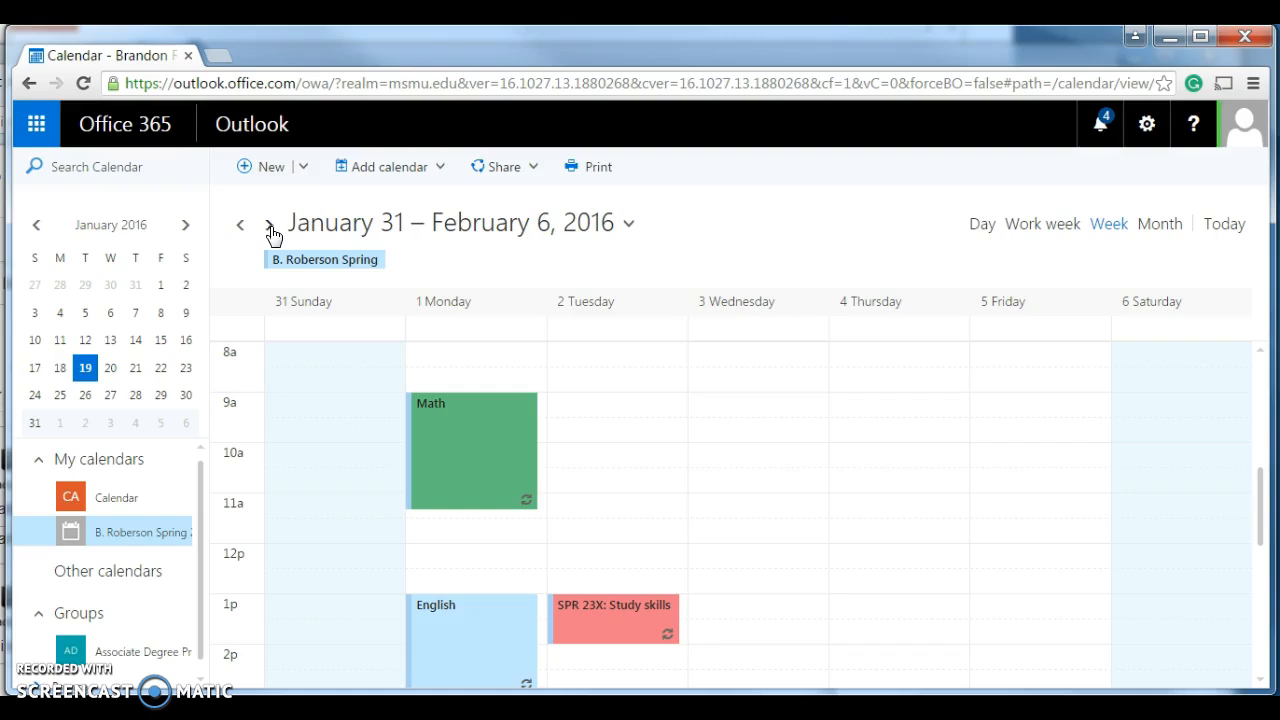
double_click(437, 336)
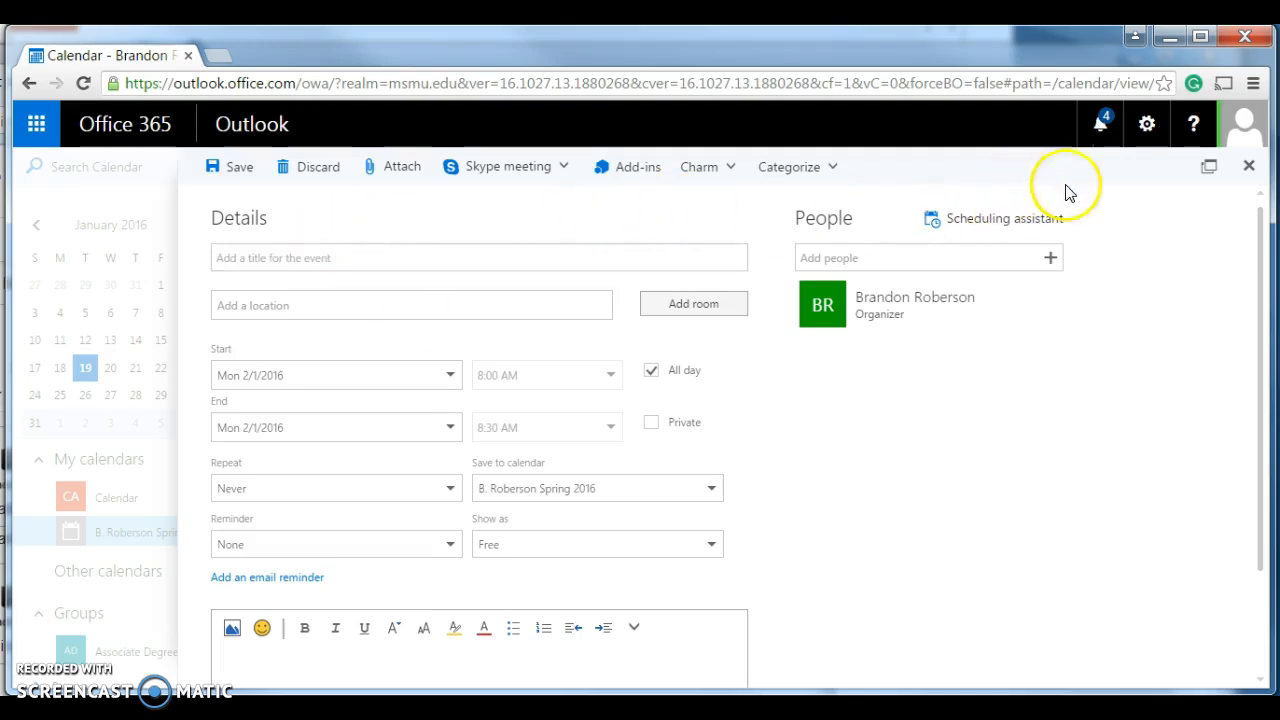
left_click(1249, 167)
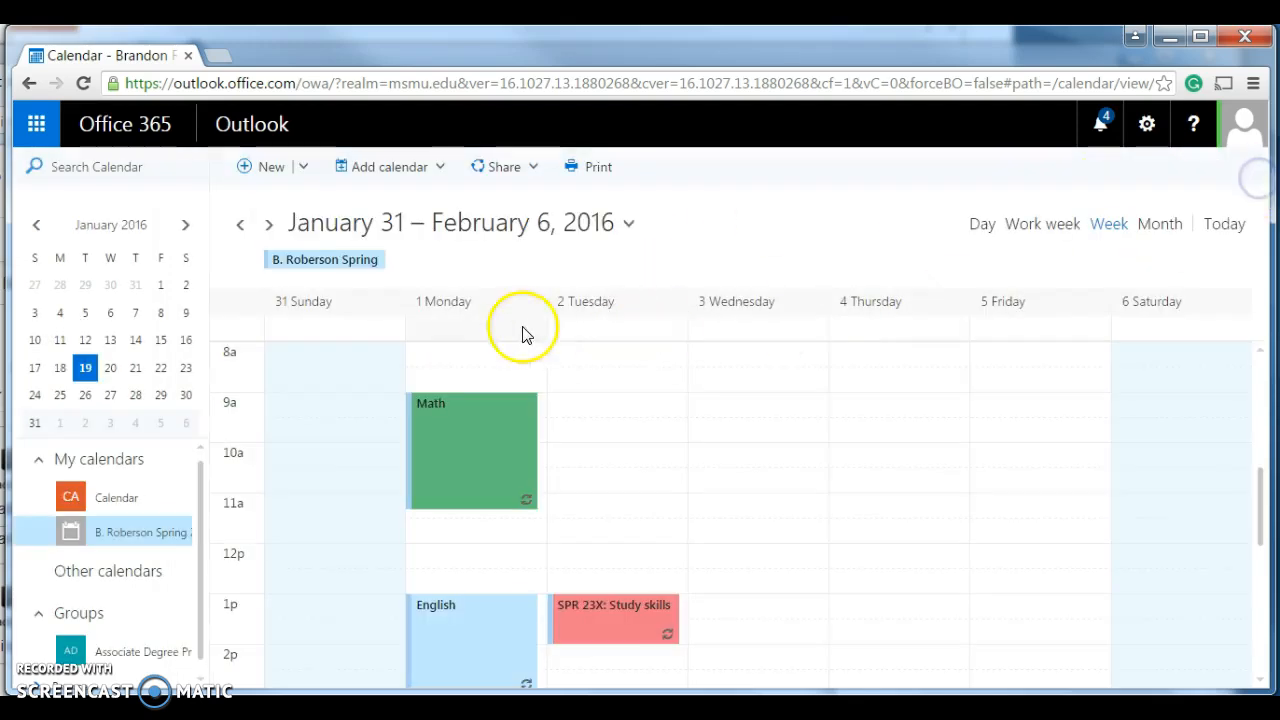
left_click(467, 335)
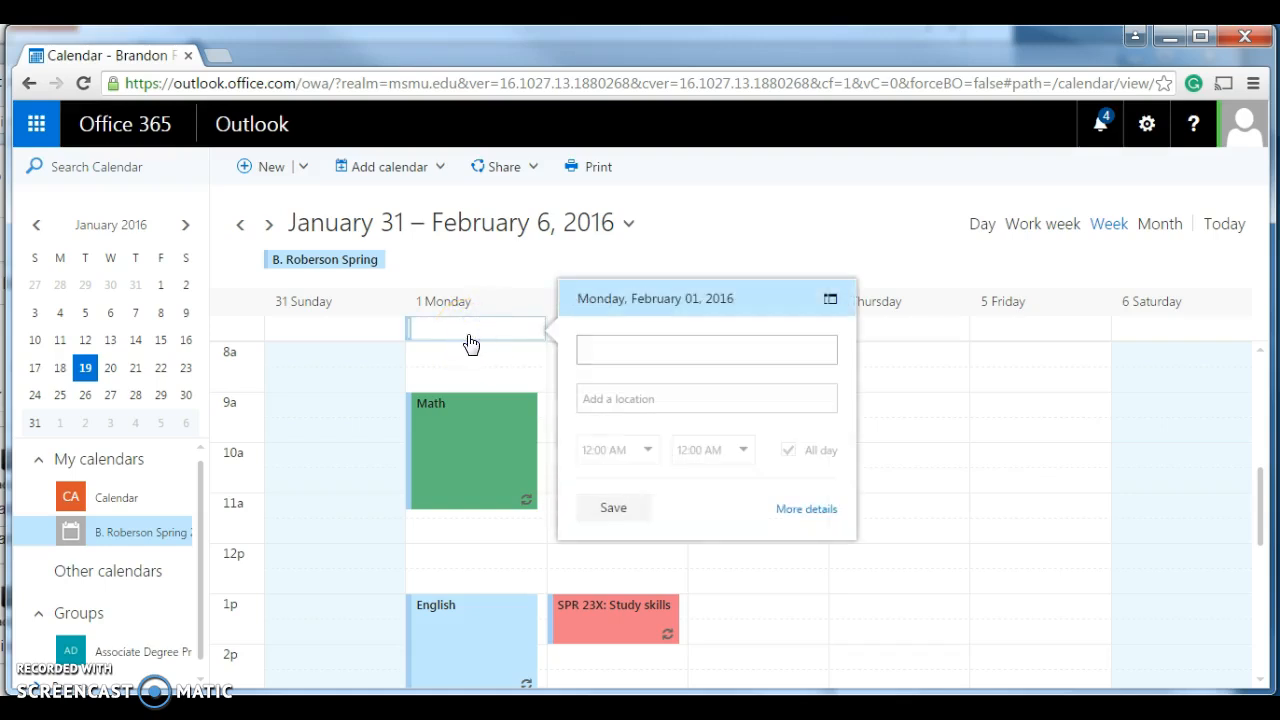
type("MAth quiz")
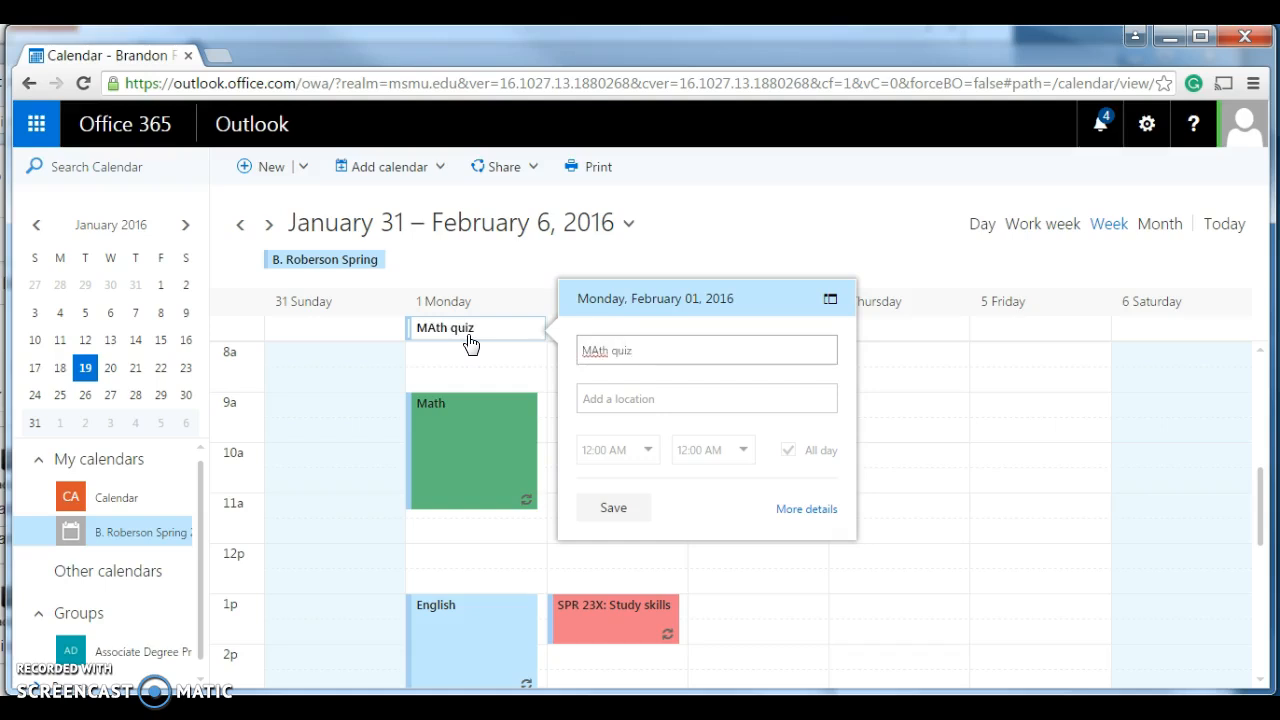
type(" 1")
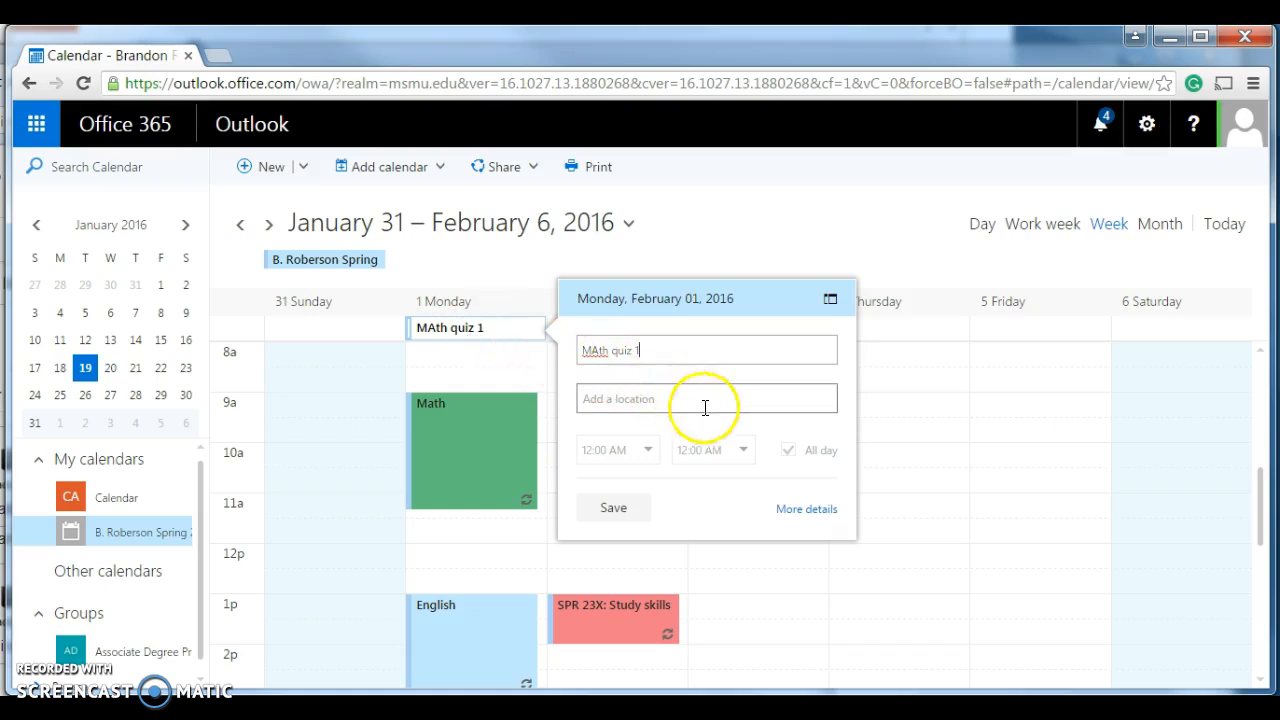
left_click(677, 451)
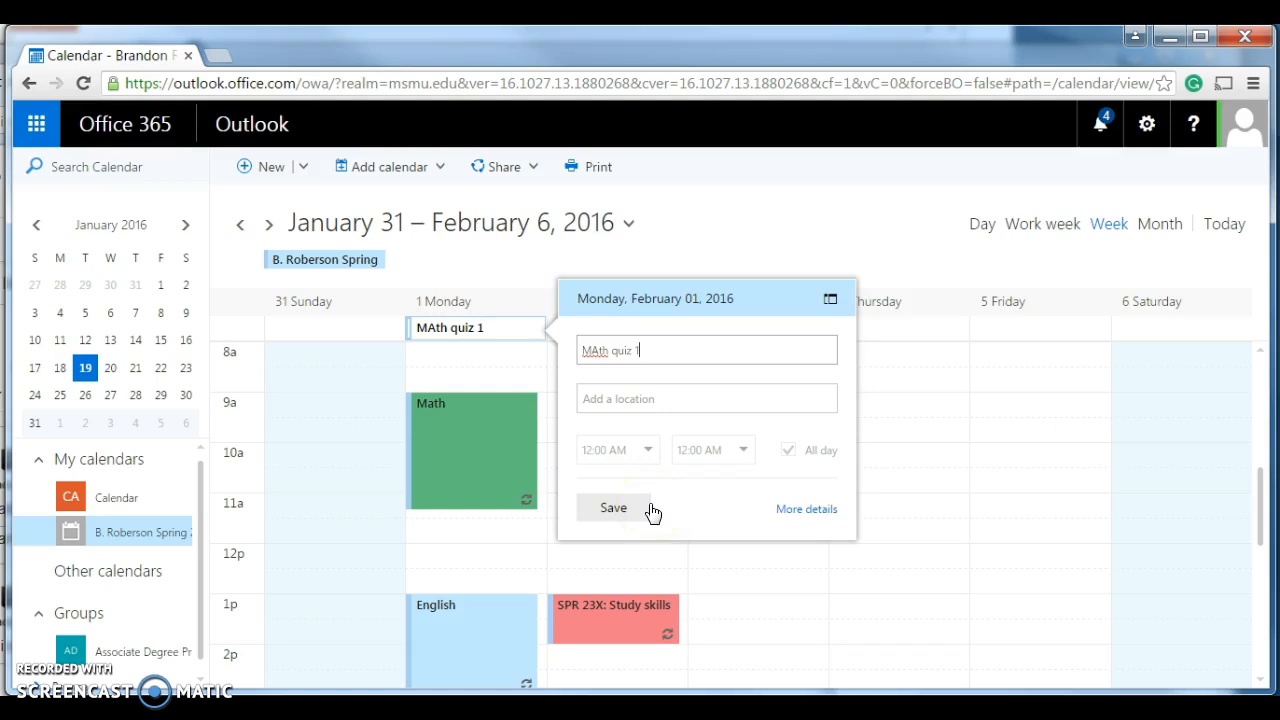
- Open the full details of the MAth quiz 1 event and set its reminder to 1 week
left_click(786, 510)
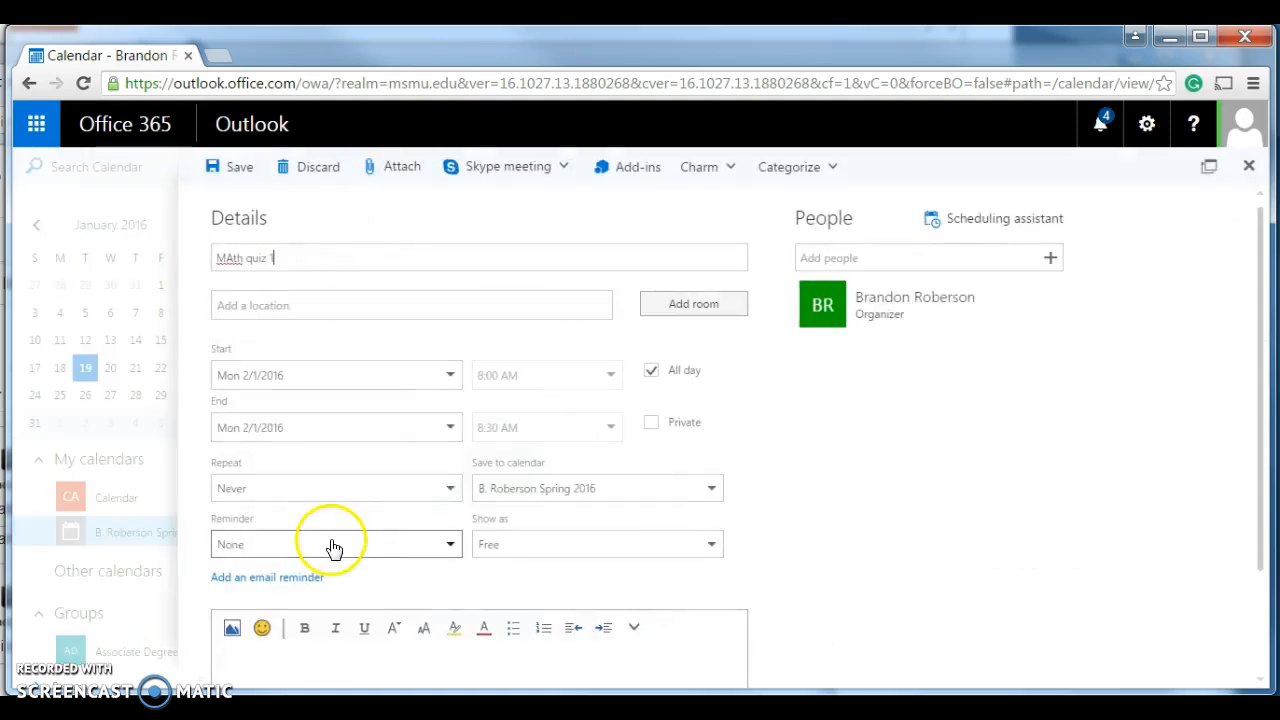
left_click(350, 547)
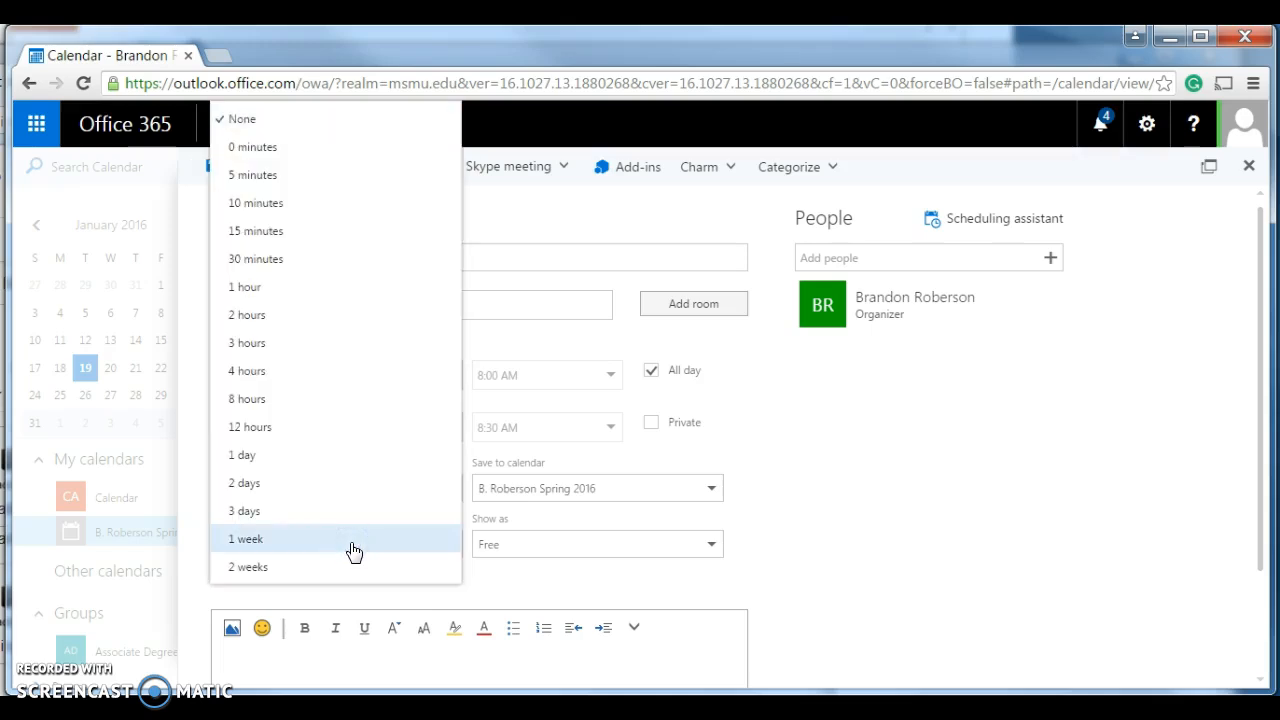
left_click(357, 514)
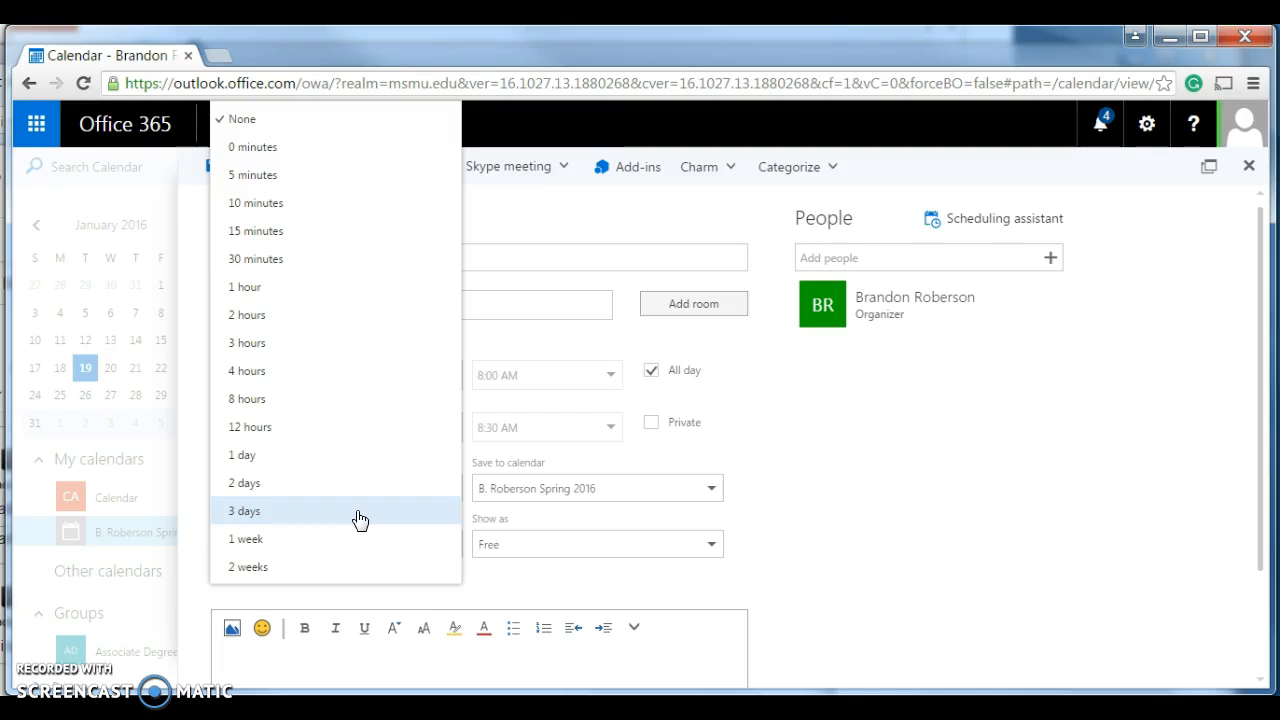
left_click(349, 538)
left_click(343, 565)
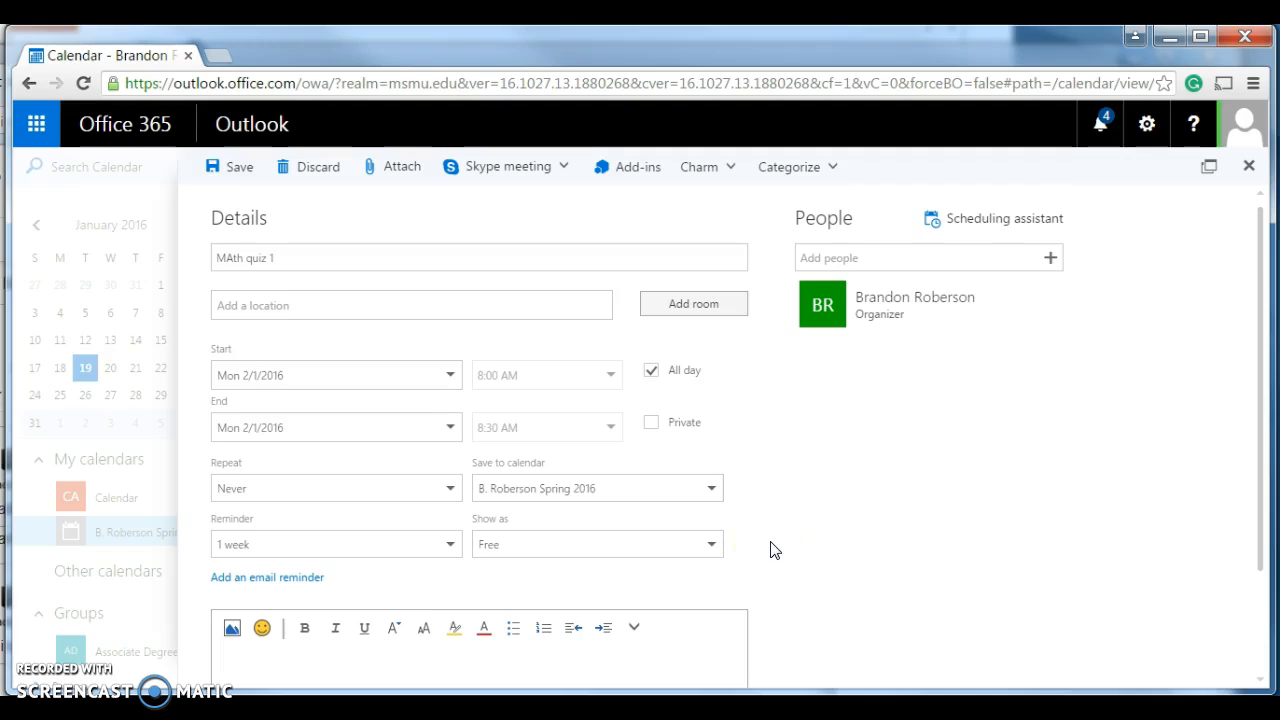
- Add a 1 week email reminder to Me with the message "study for the test silly its on monday!!!"
scroll(775, 550, "down", 1)
left_click(310, 485)
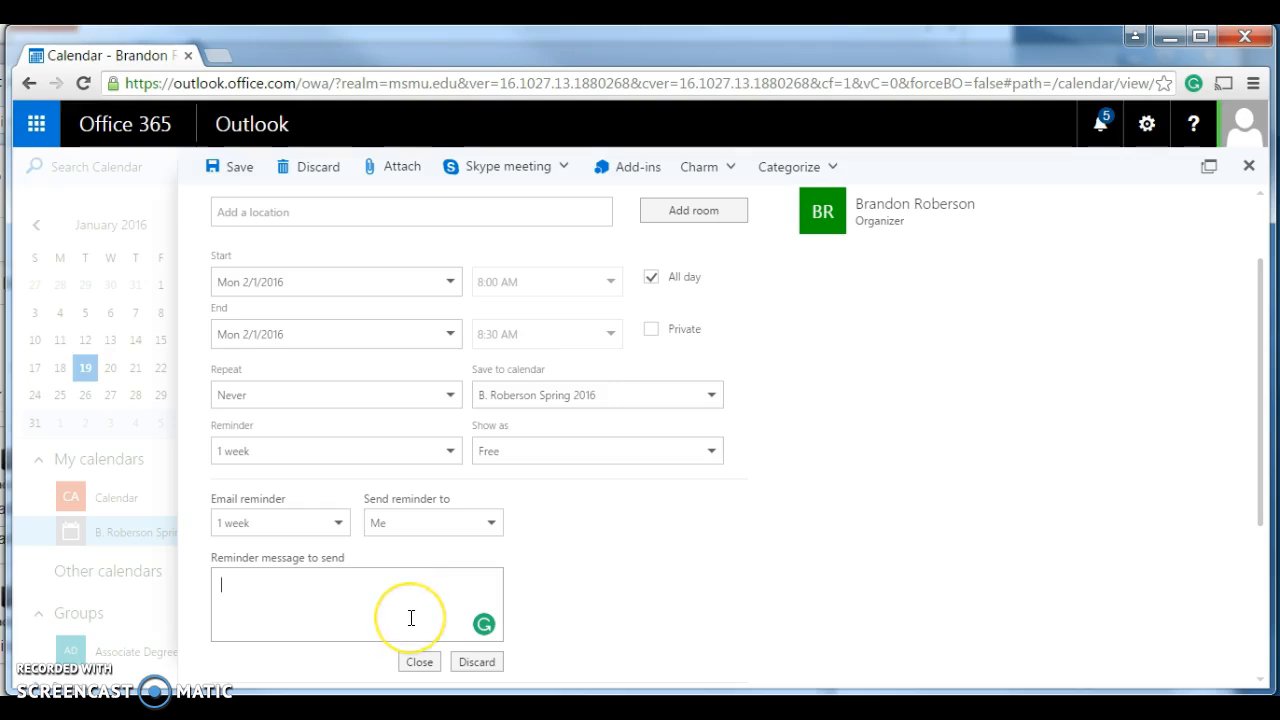
type("study")
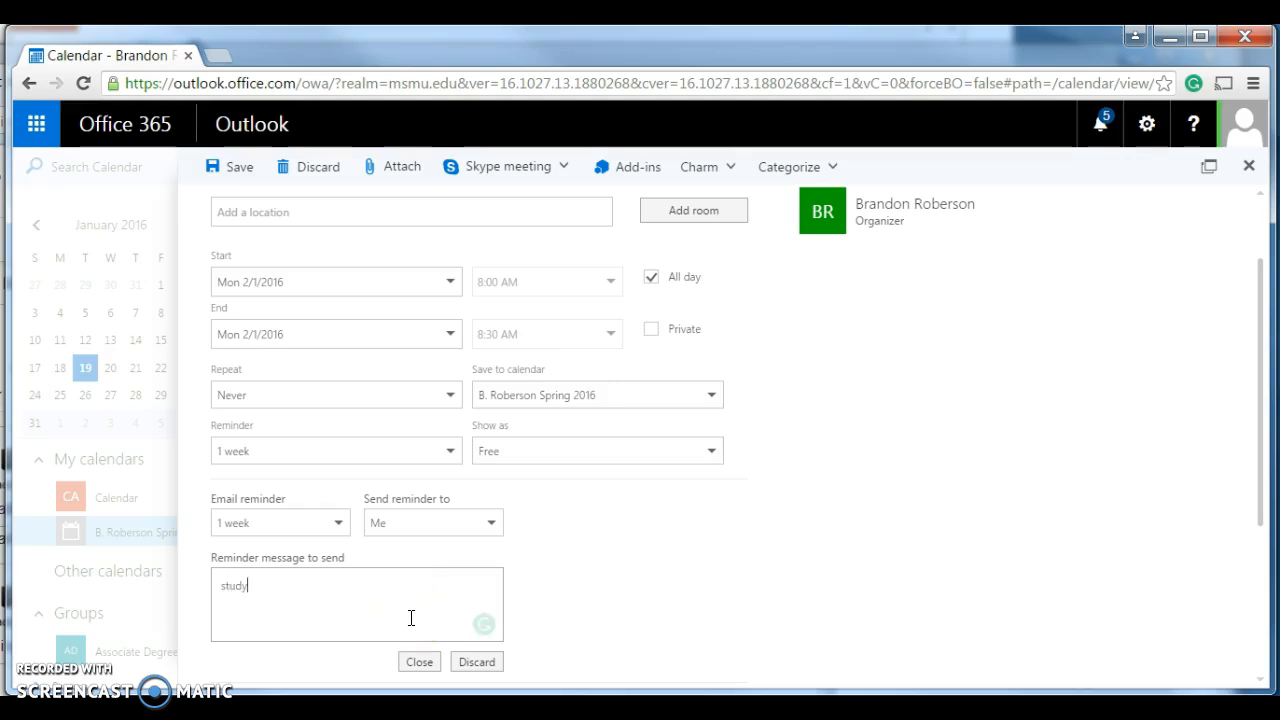
type(" for the test silly its on monday!!!")
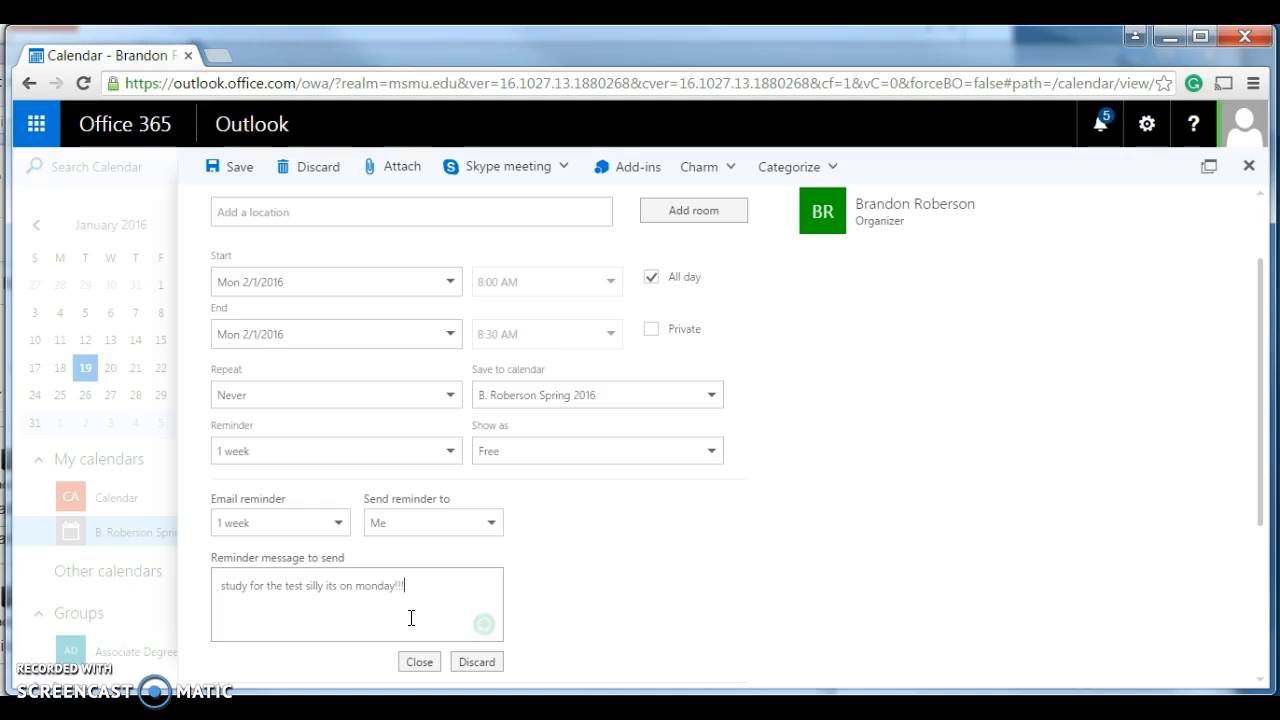
- Check the email reminder's recipient options and save the MAth quiz 1 event
left_click(493, 535)
left_click(493, 535)
left_click(492, 532)
left_click(645, 520)
left_click(429, 625)
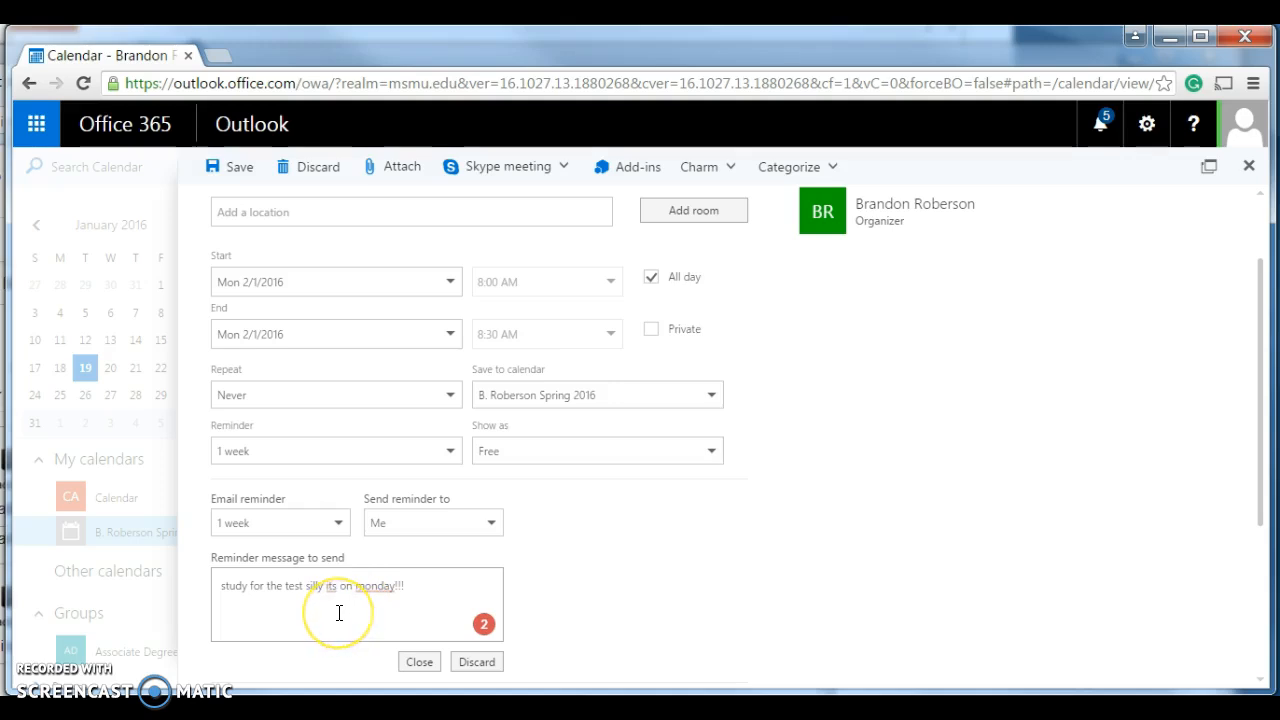
left_click(470, 662)
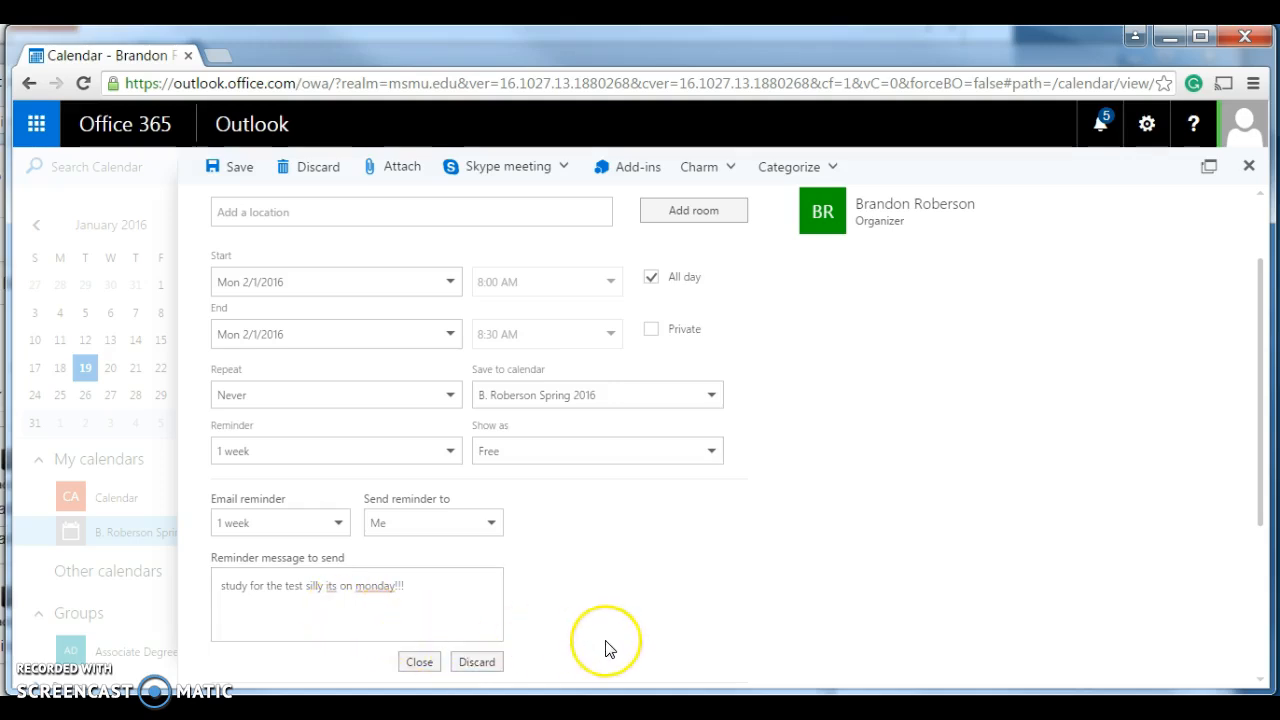
scroll(606, 648, "up", 1)
scroll(606, 645, "down", 4)
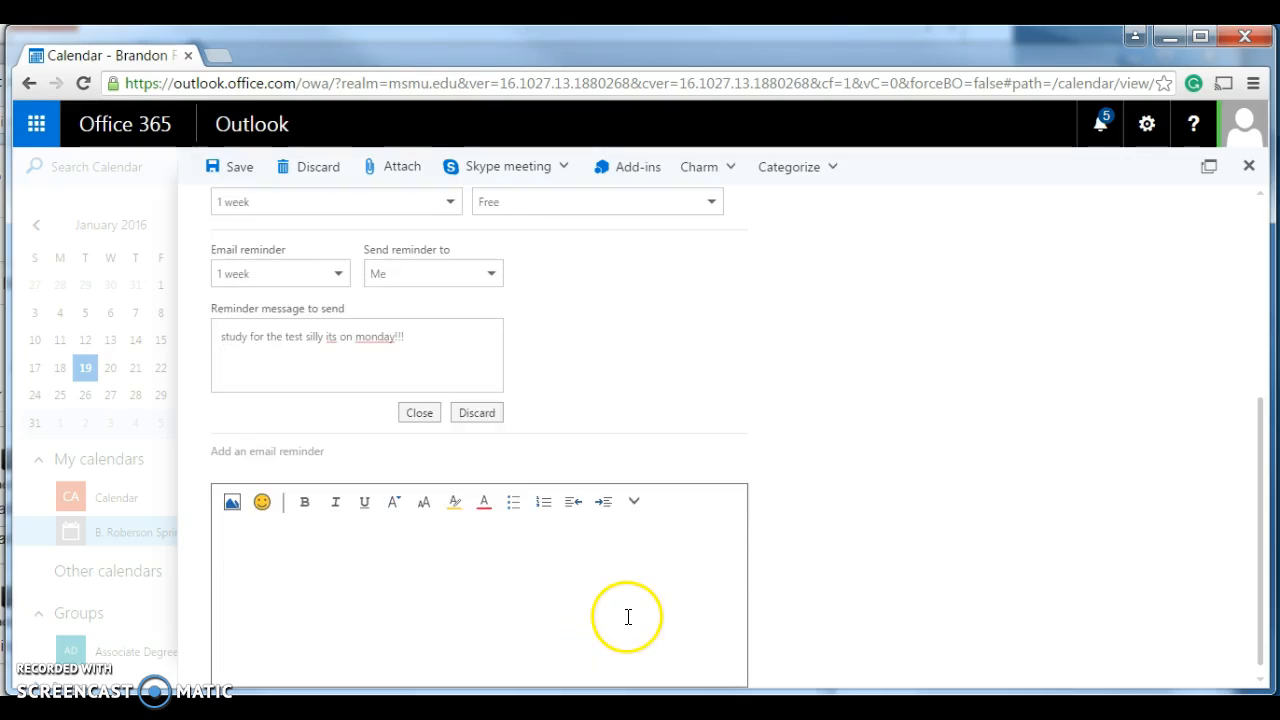
scroll(740, 597, "up", 4)
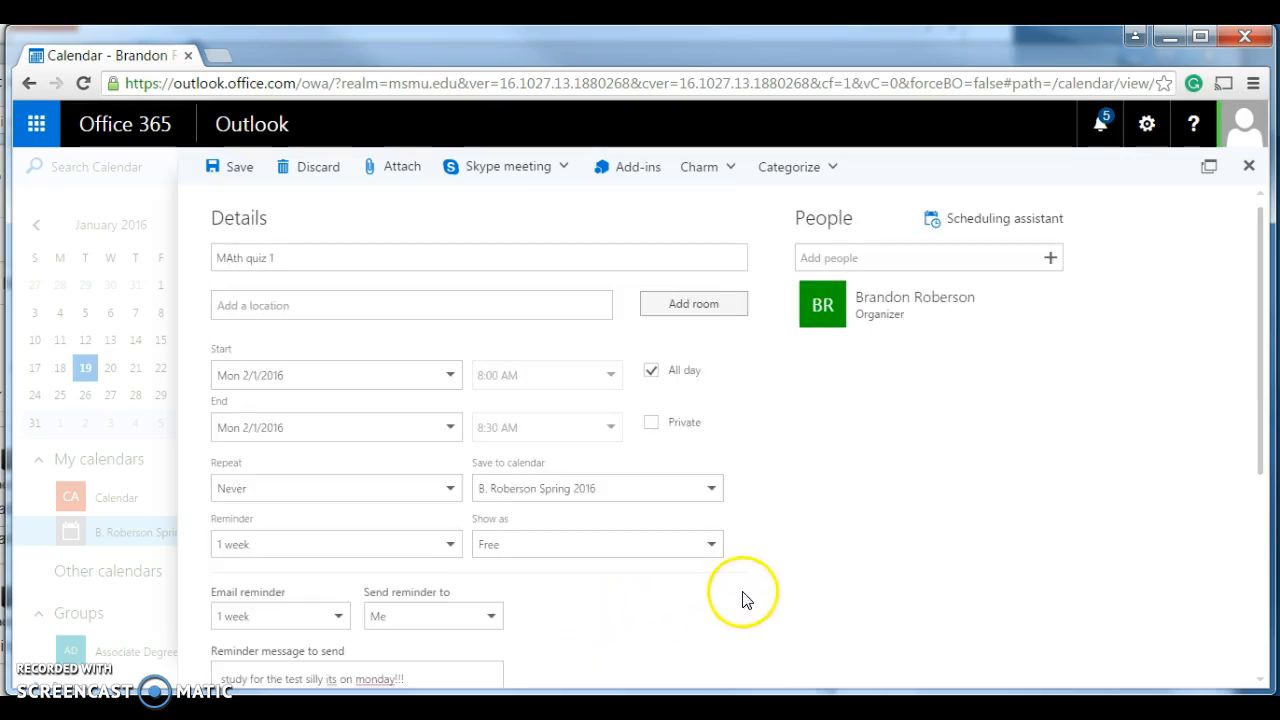
left_click(240, 172)
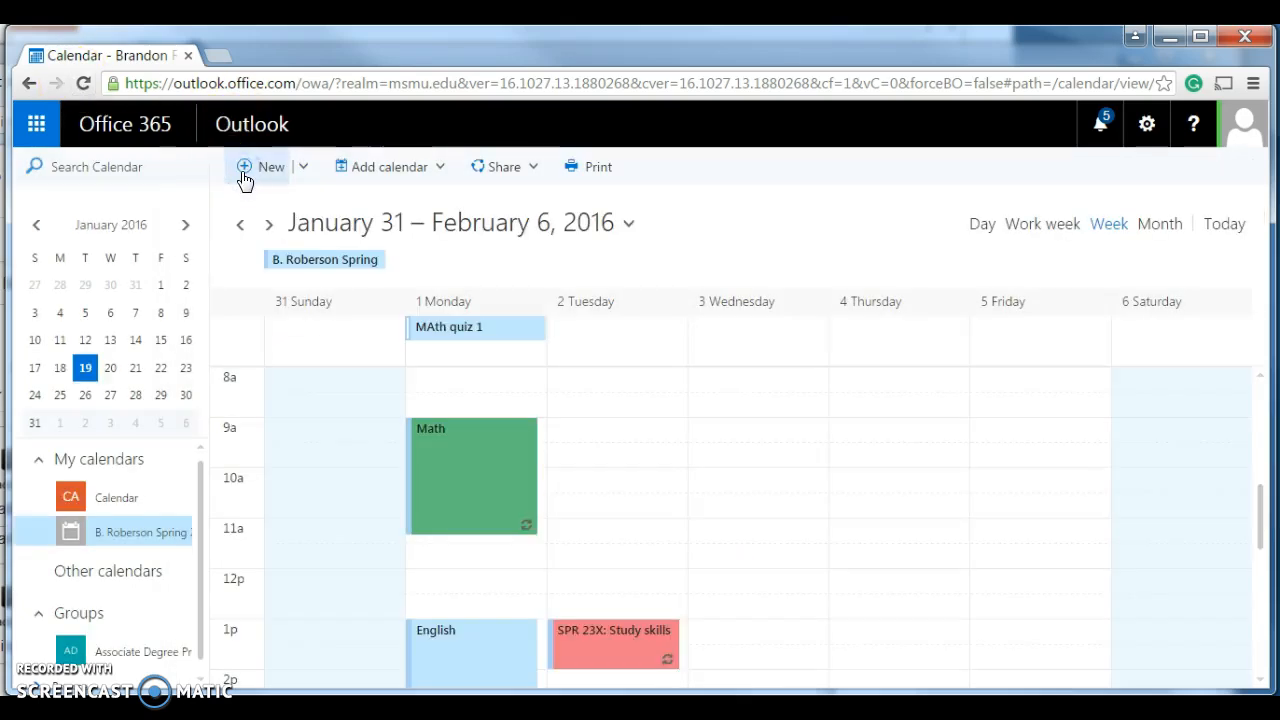
- Set the MAth quiz 1 event to show as Free and review the other availability options
right_click(495, 337)
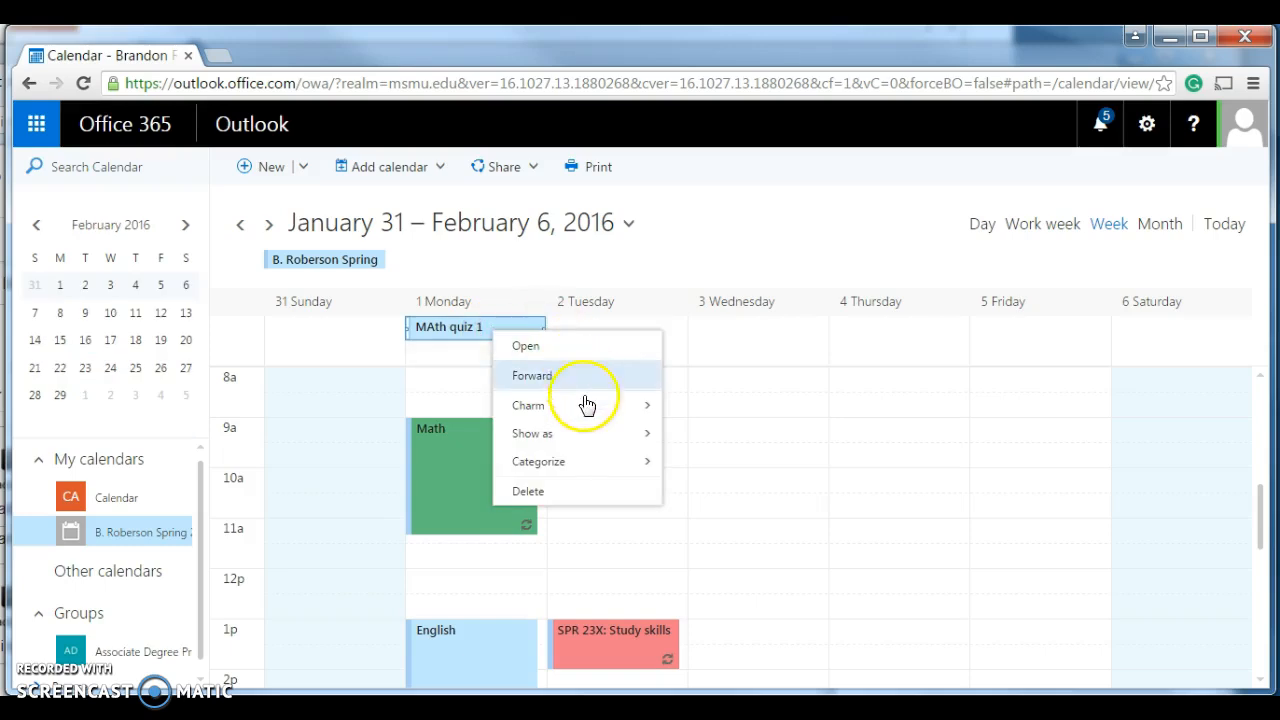
left_click(588, 434)
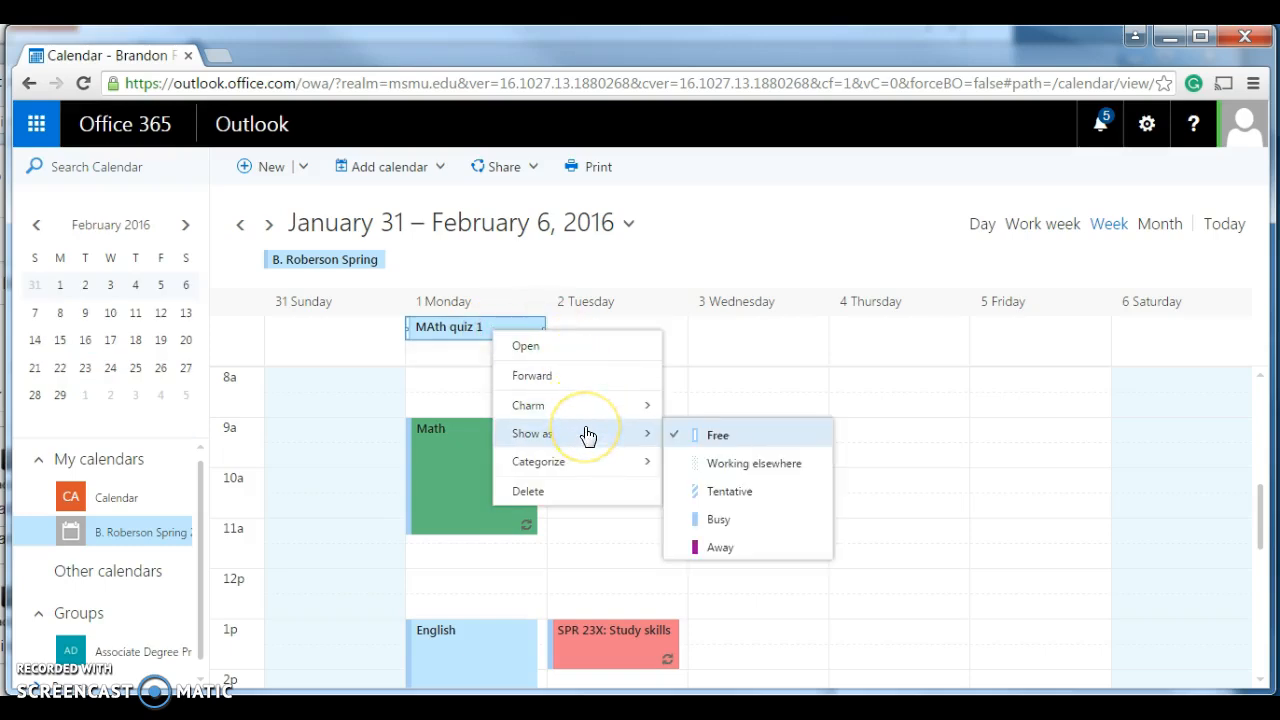
left_click(718, 440)
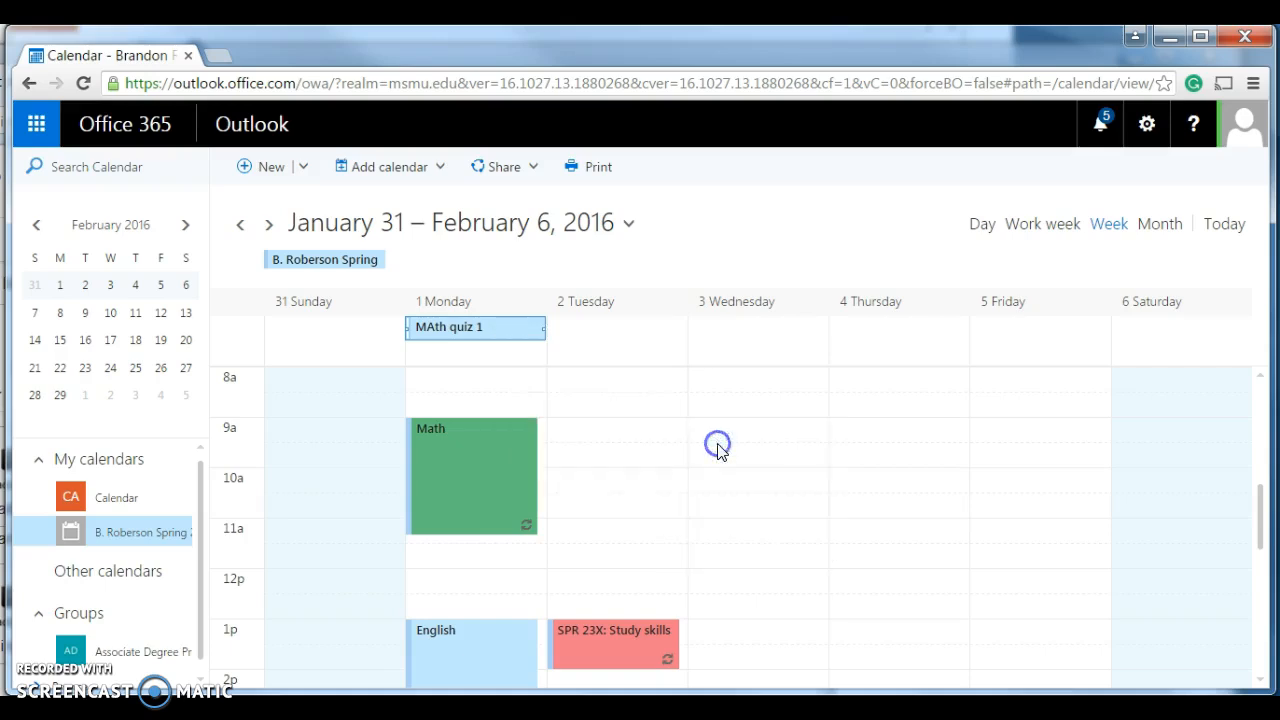
right_click(500, 328)
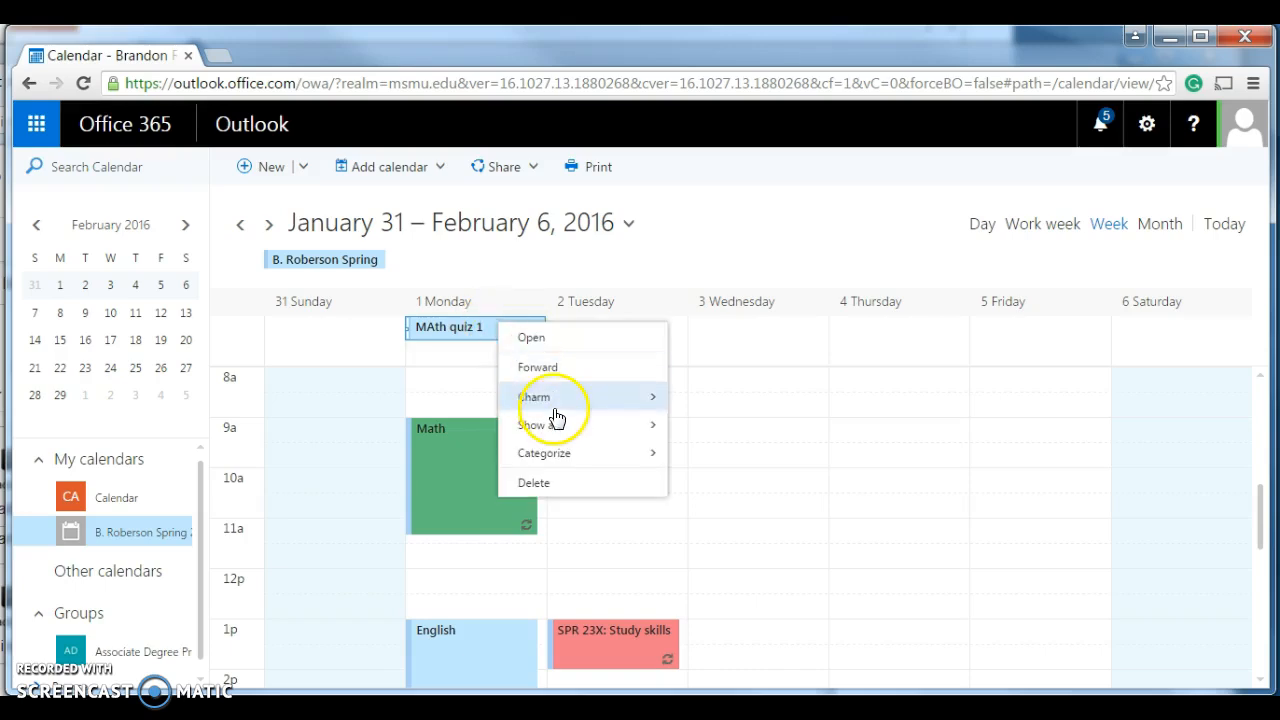
mouse_move(571, 429)
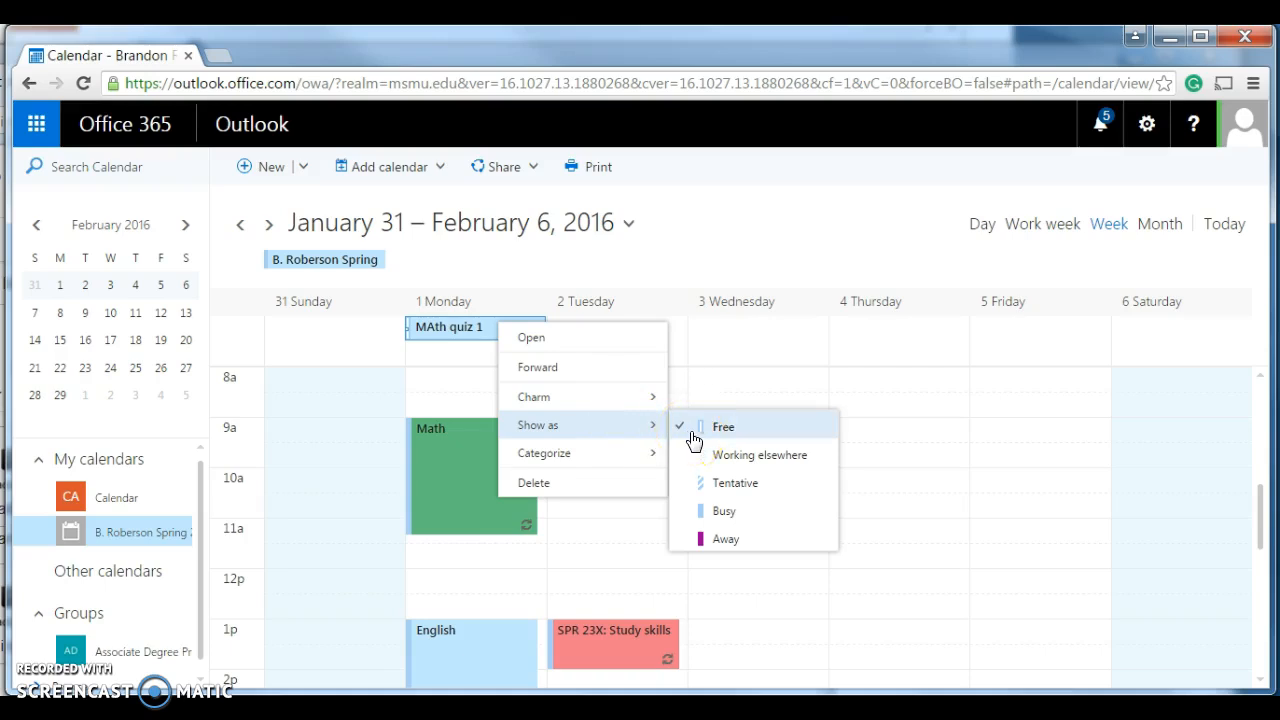
- Create an untitled all-day event on Wednesday, February 3, 2016
left_click(709, 343)
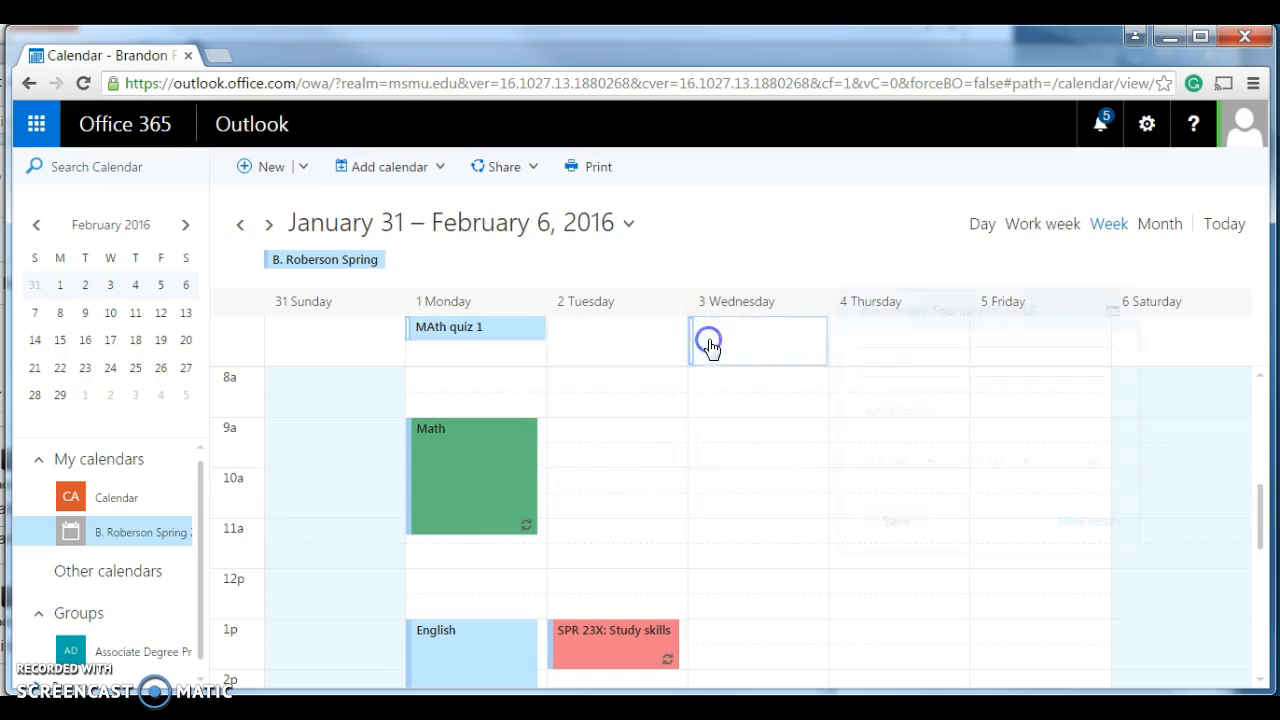
left_click(686, 374)
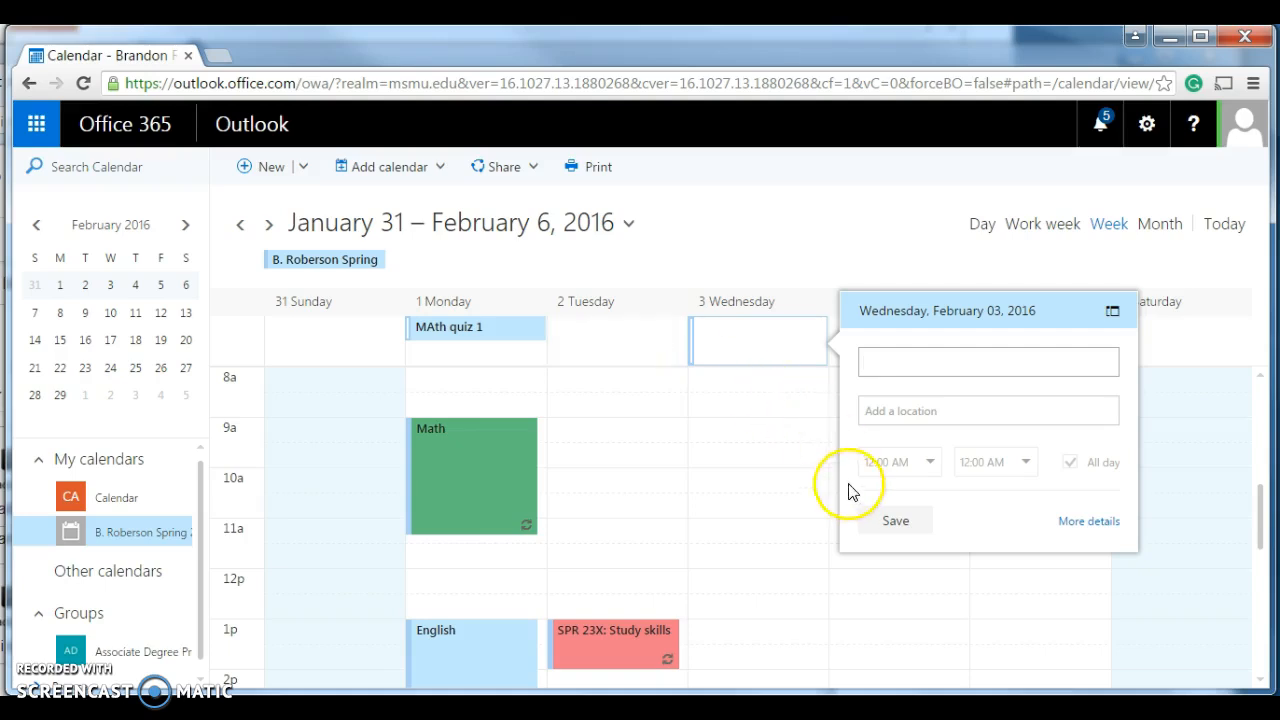
left_click(888, 537)
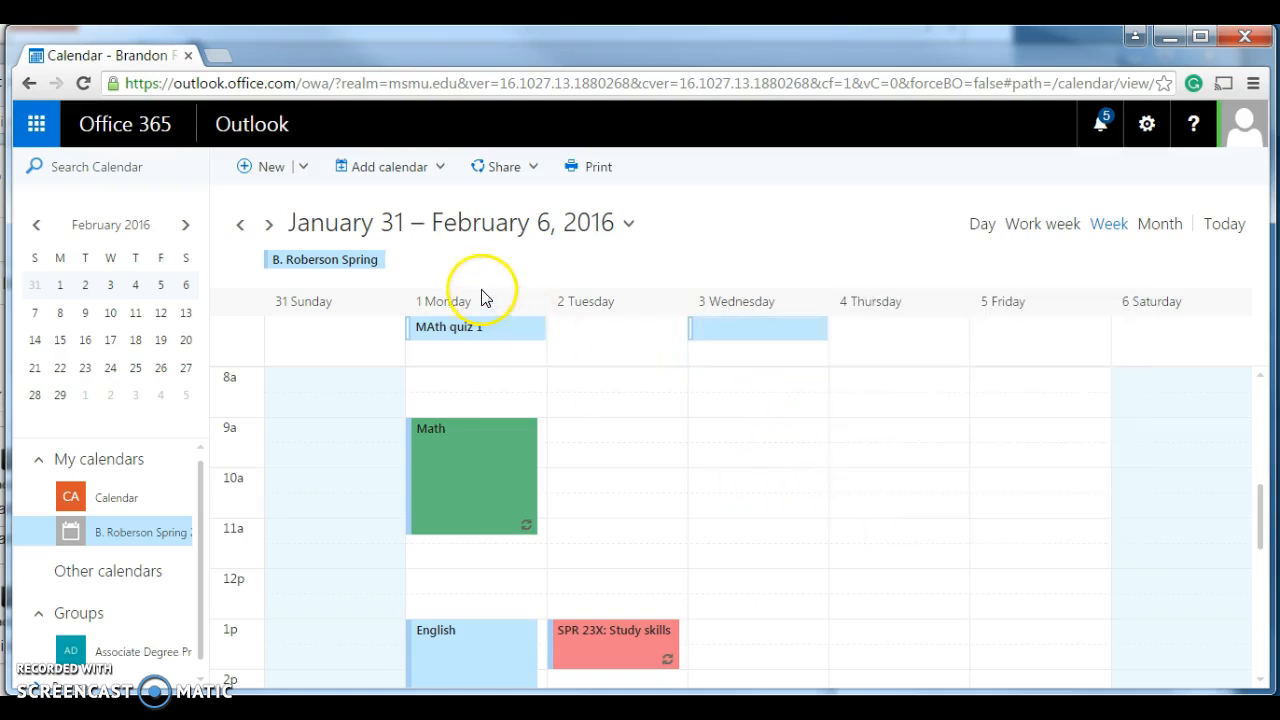